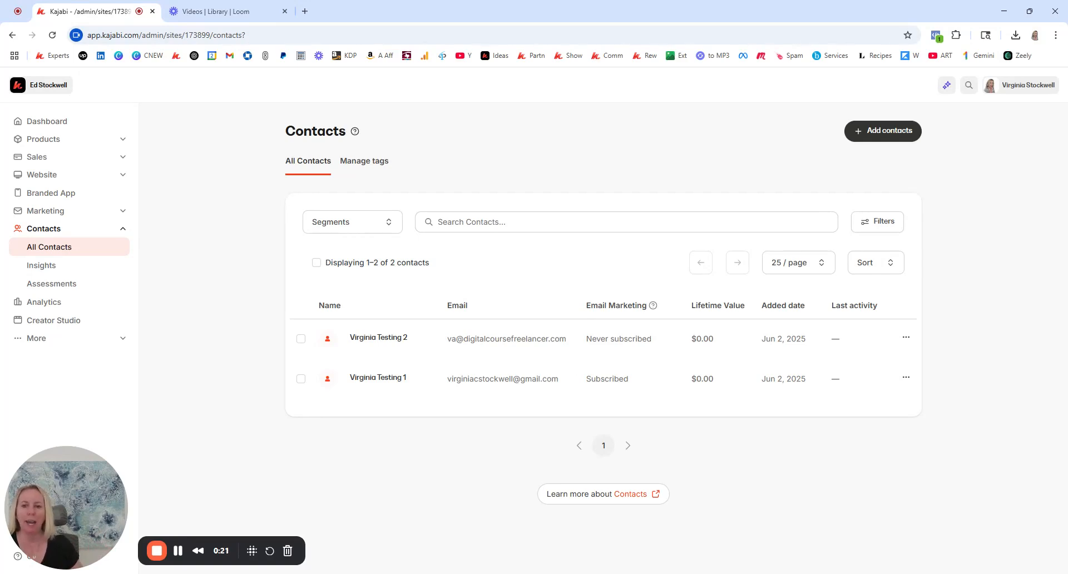
Open the site's checkout settings and enable the pre-checked email opt-in box, acknowledging the risks
click(50, 246)
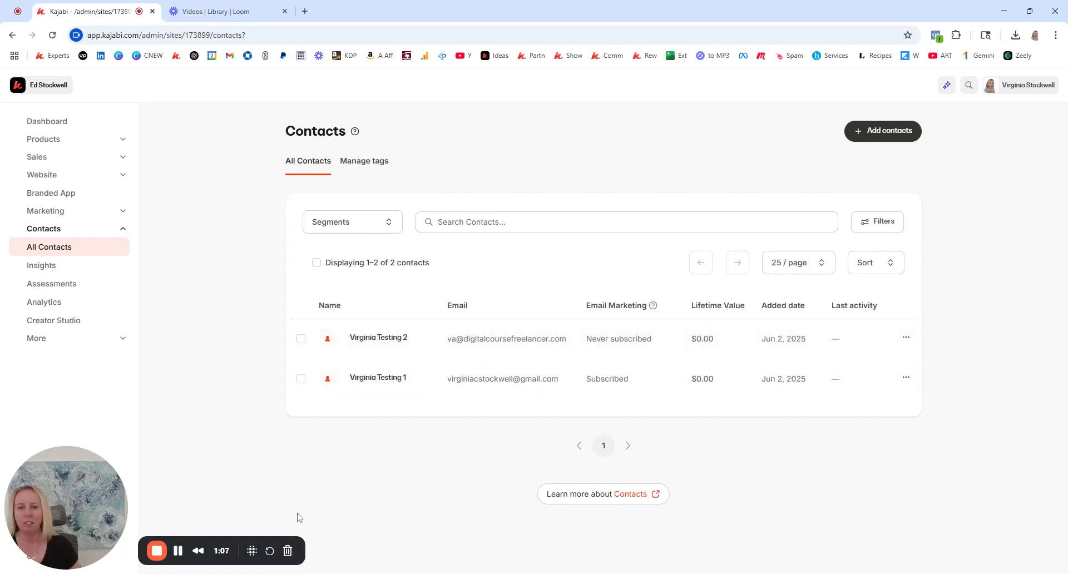
drag(114, 489, 279, 448)
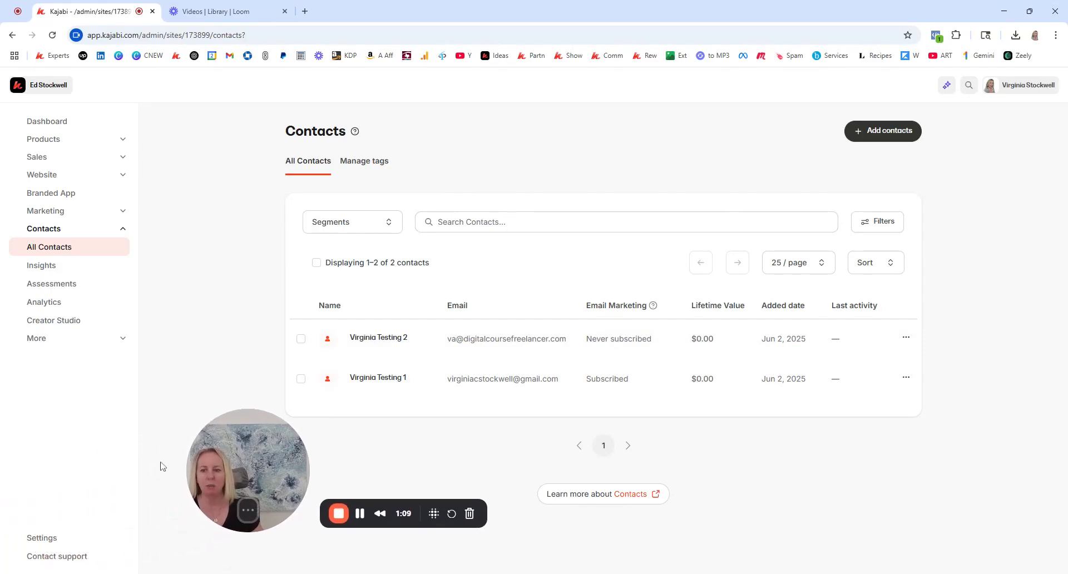
click(45, 539)
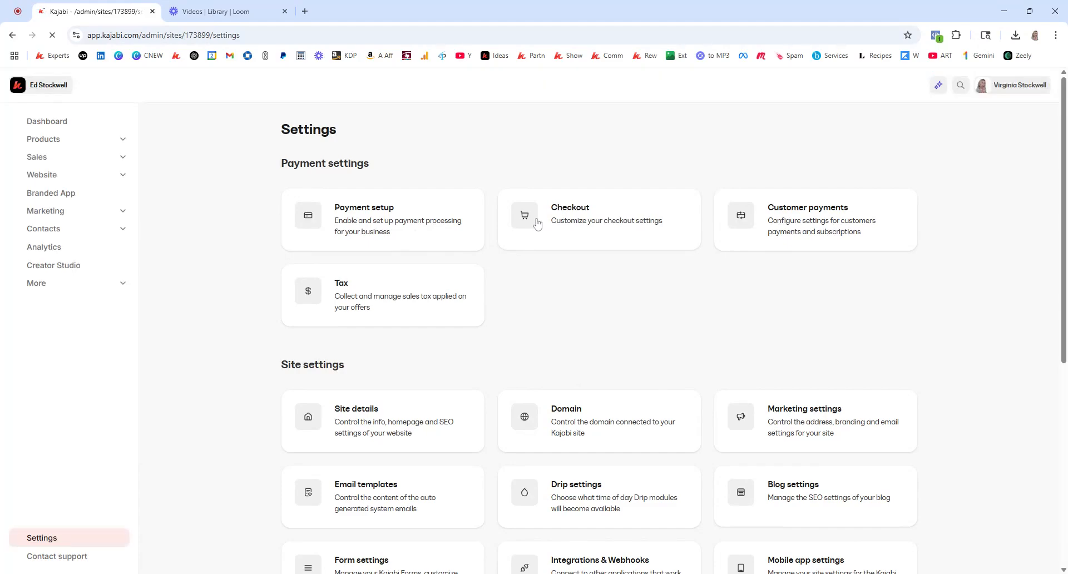
click(537, 223)
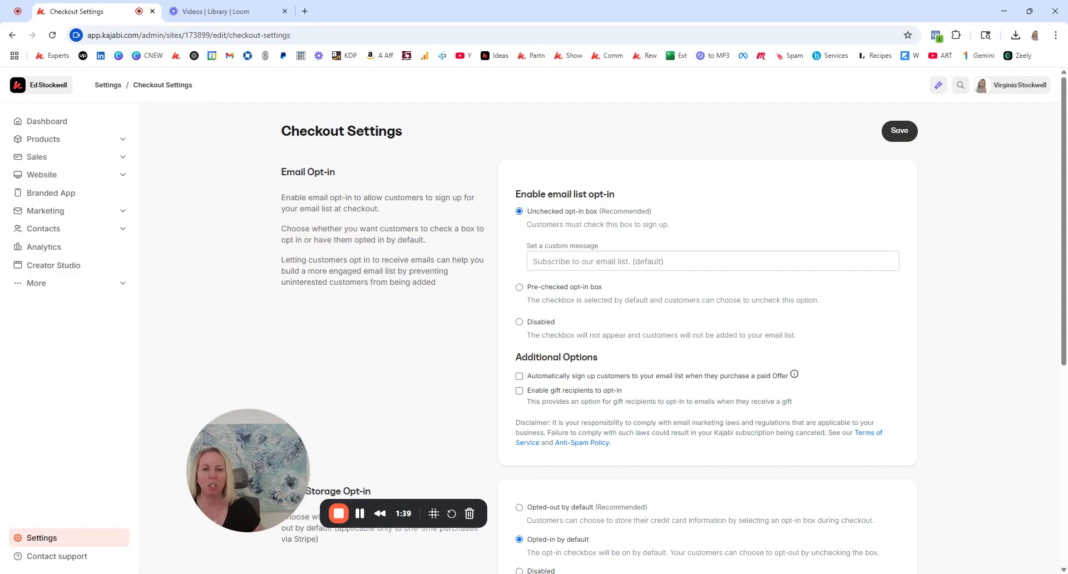
click(519, 289)
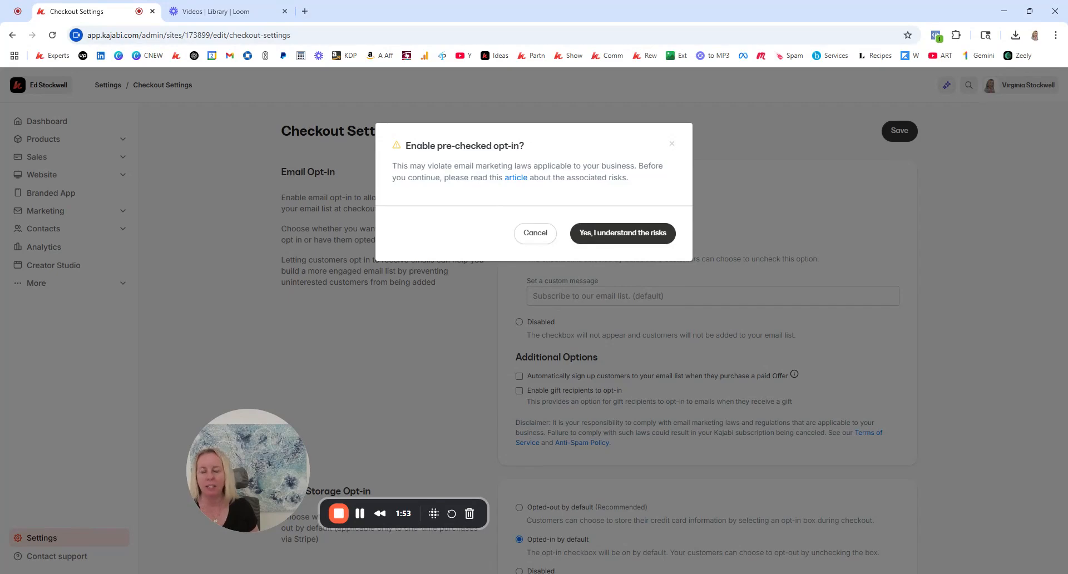
click(646, 236)
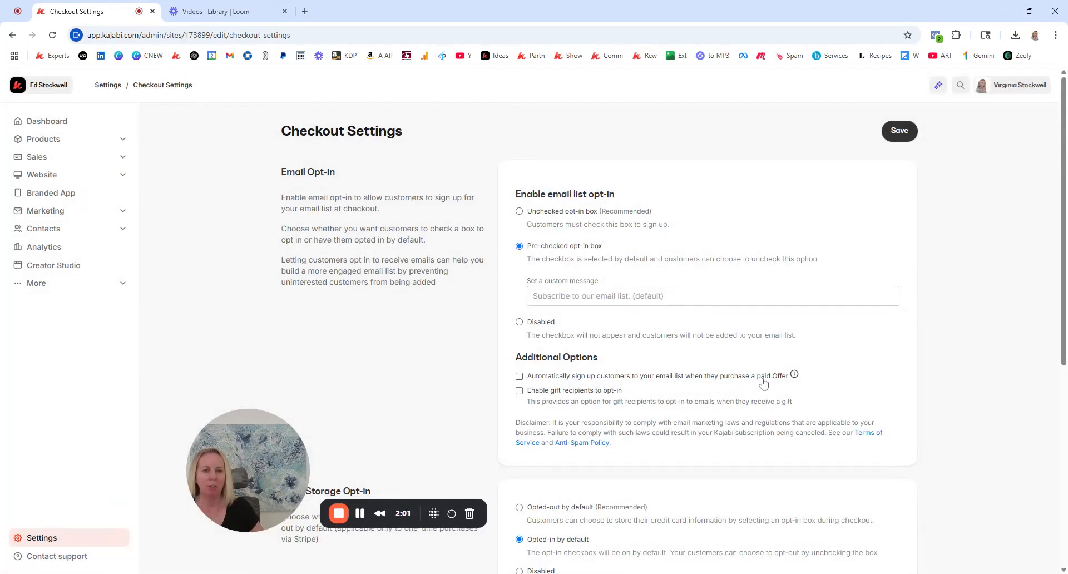
Enable automatic email list sign-up for customers purchasing a paid Offer, acknowledge the risks and save the checkout settings
click(520, 377)
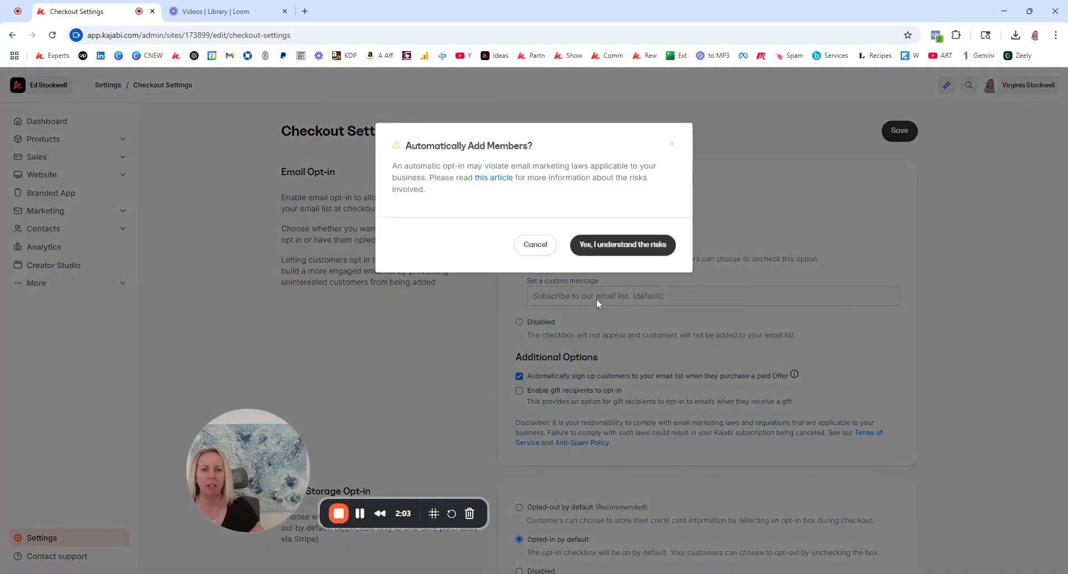
click(629, 244)
click(900, 132)
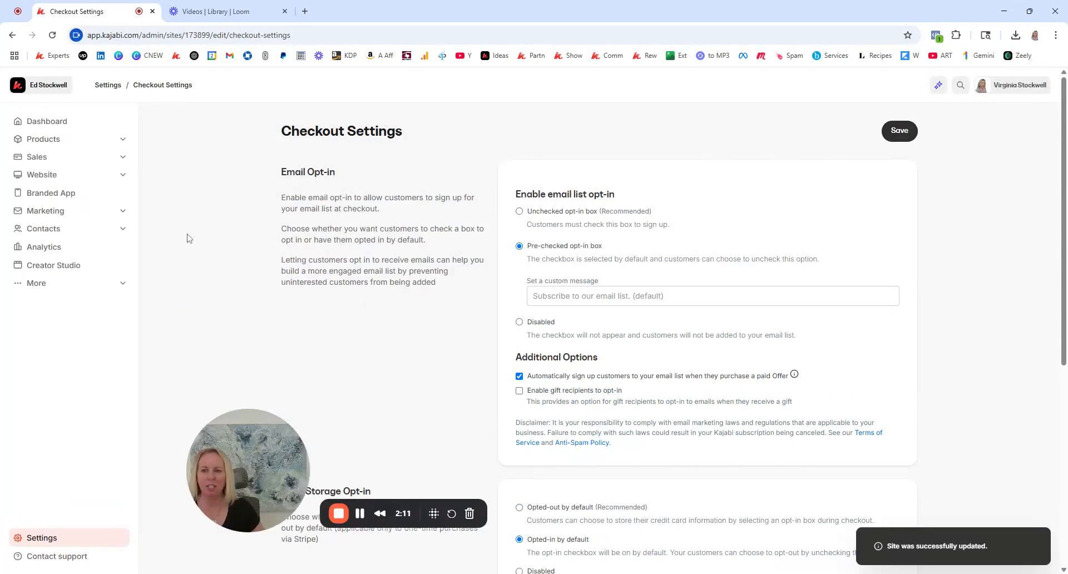
Filter all contacts by Marketing Status with the condition Never subscribed set to Yes
click(65, 211)
click(45, 357)
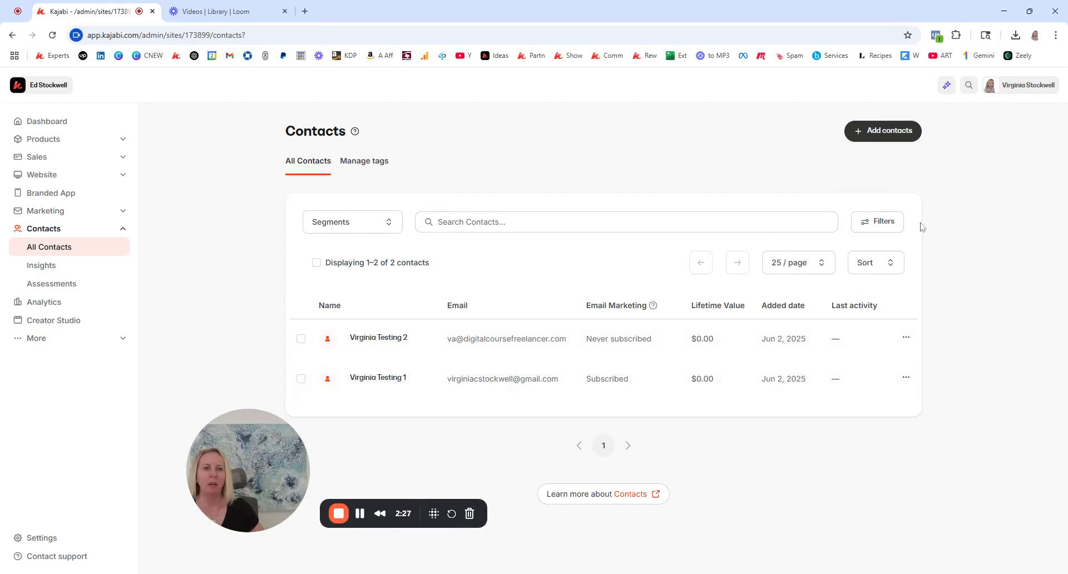
click(878, 222)
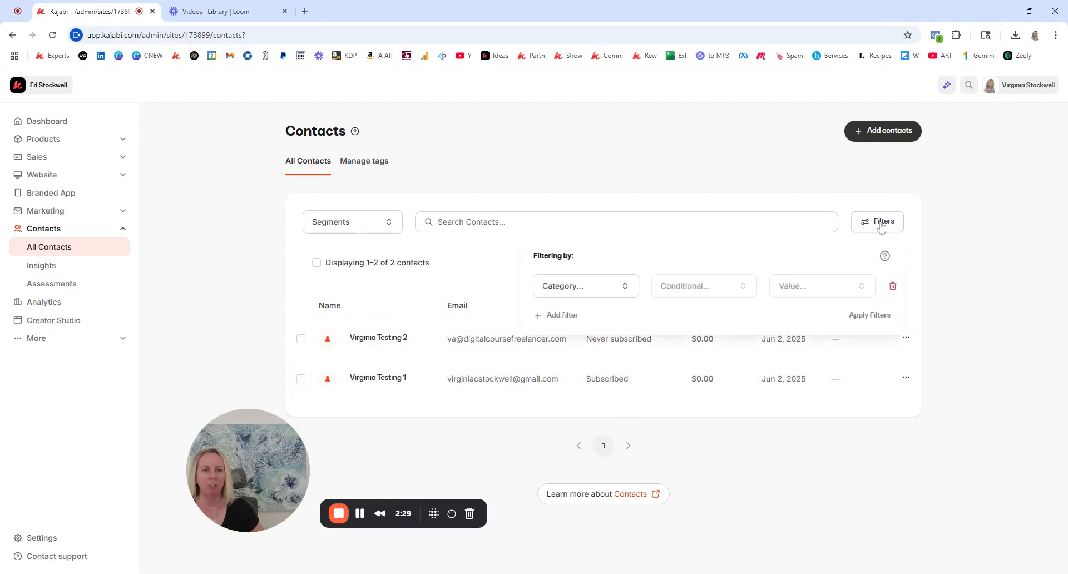
click(588, 290)
scroll(584, 441, down, 3)
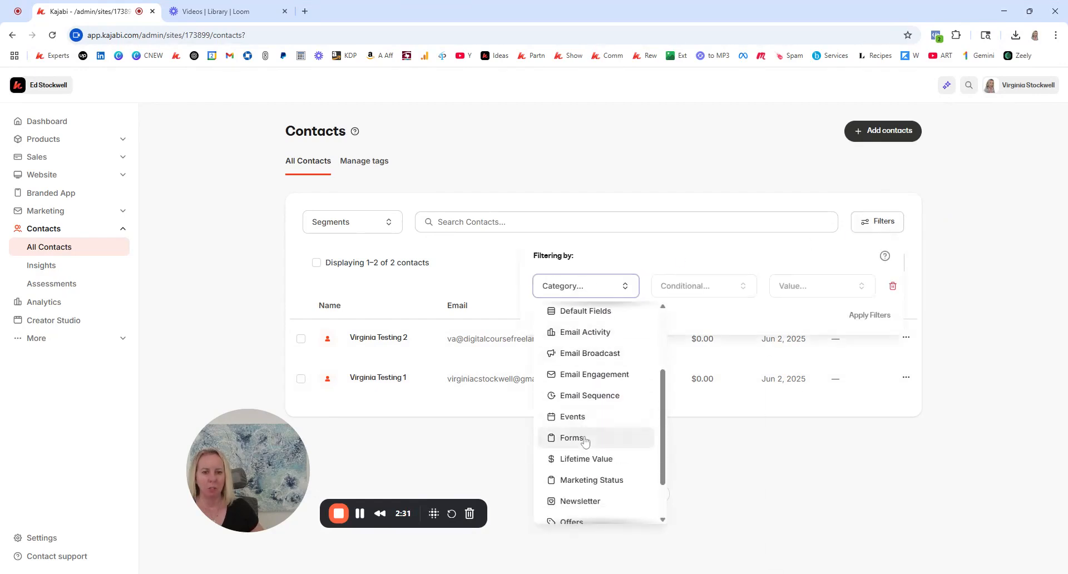
click(591, 426)
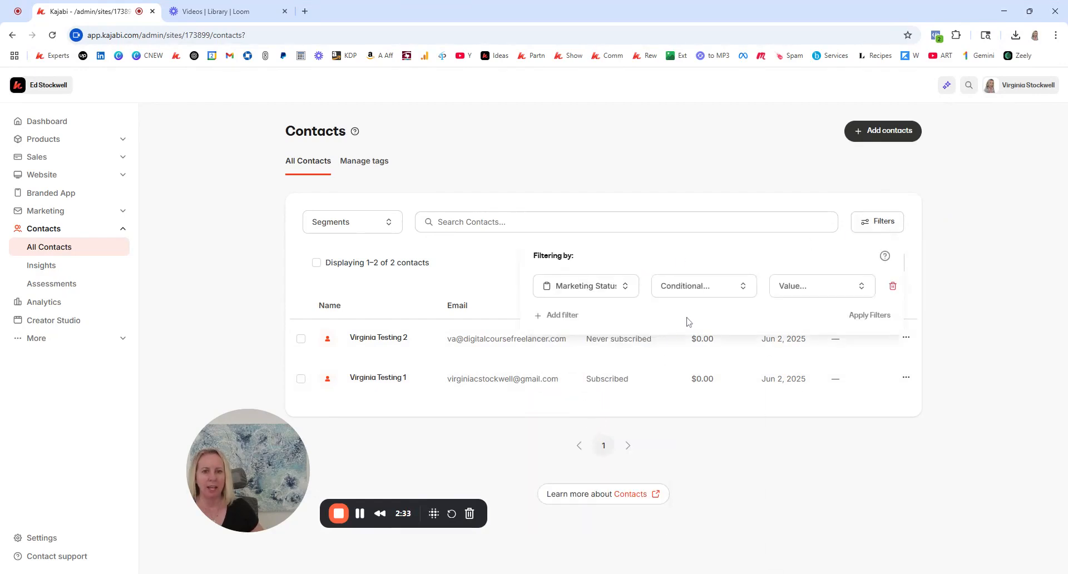
click(696, 286)
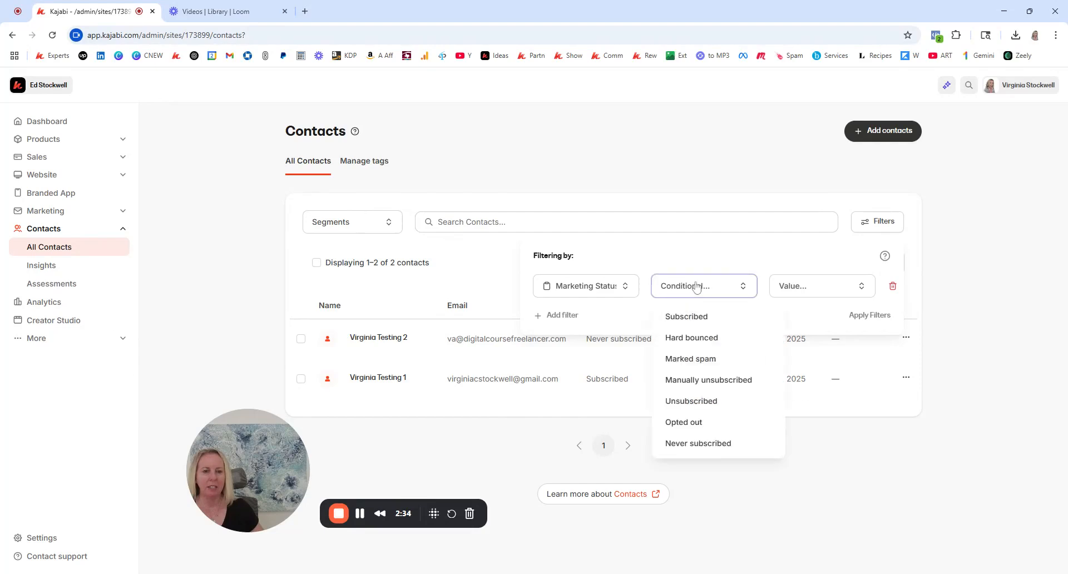
click(708, 443)
click(794, 285)
click(800, 313)
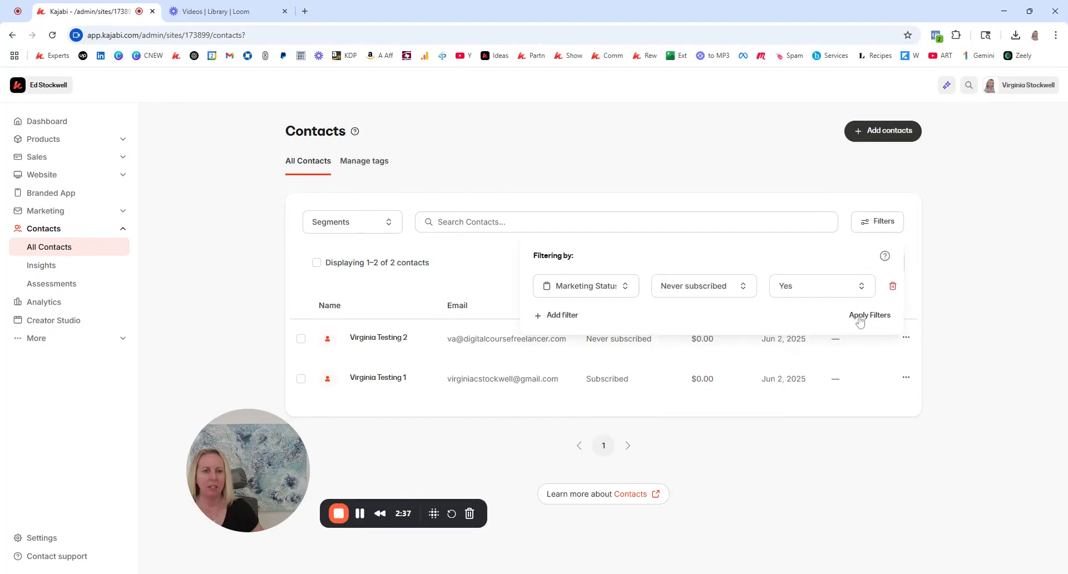
click(857, 317)
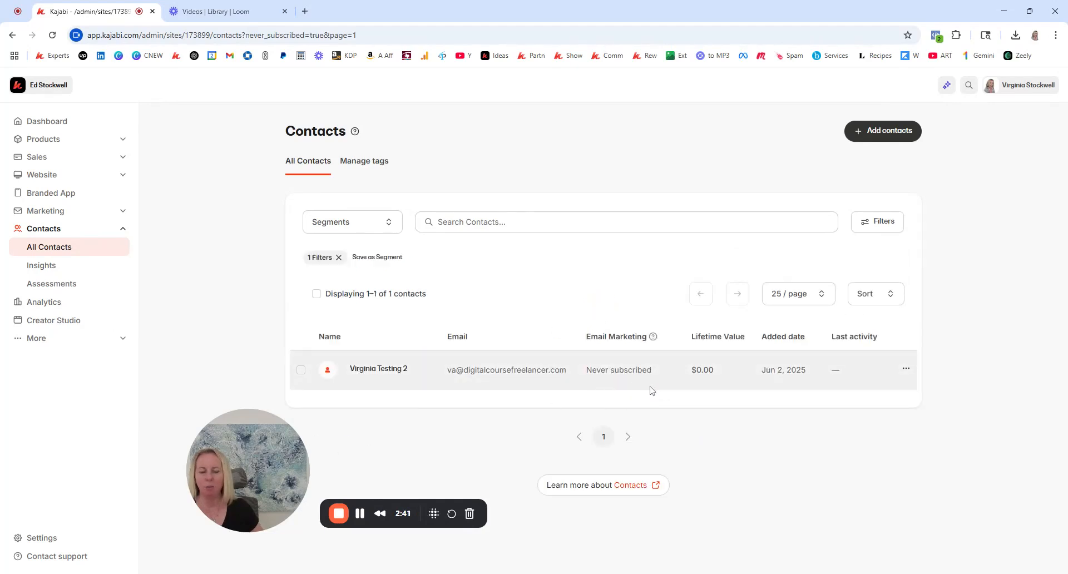
Select all filtered contacts and submit a bulk export of them
click(317, 294)
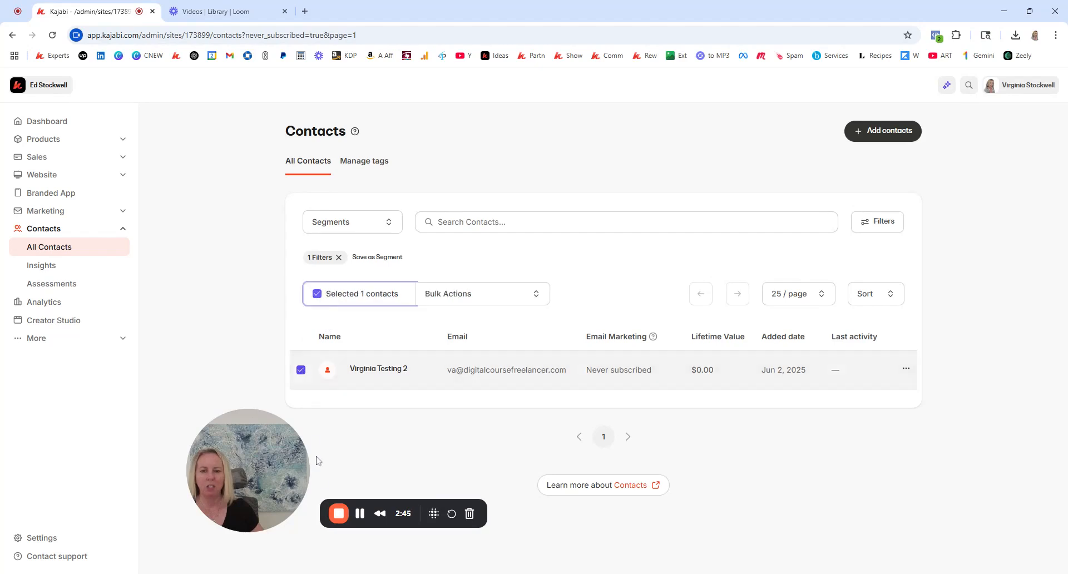
drag(273, 482, 230, 486)
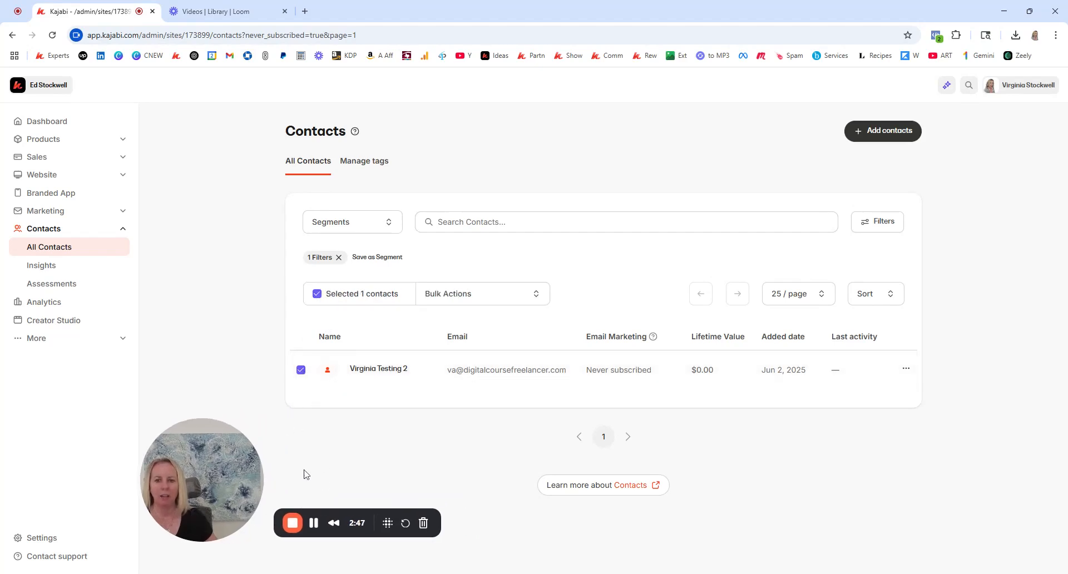
click(468, 295)
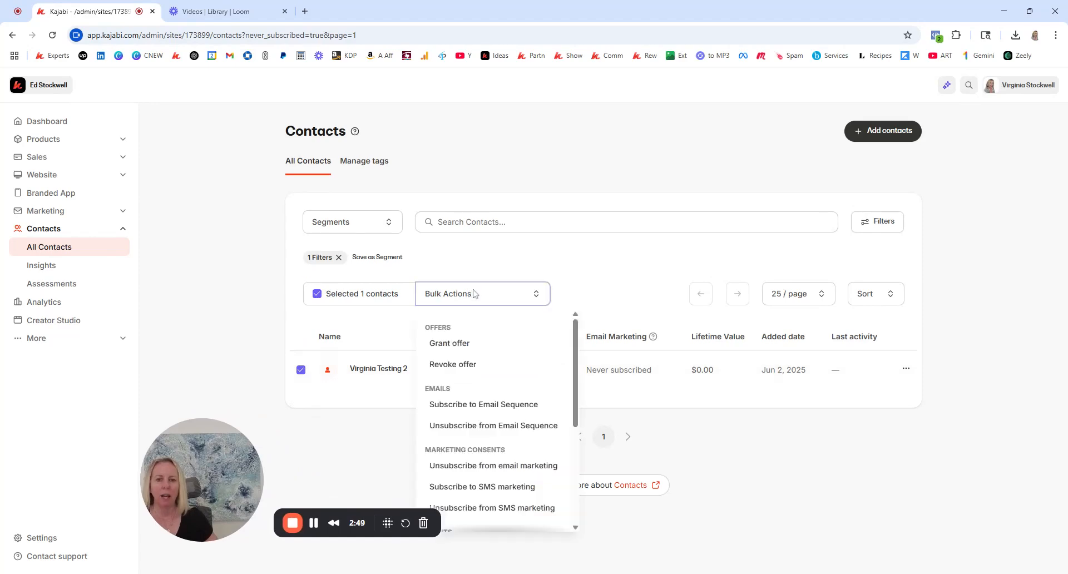
scroll(479, 404, down, 2)
scroll(486, 400, down, 2)
click(445, 465)
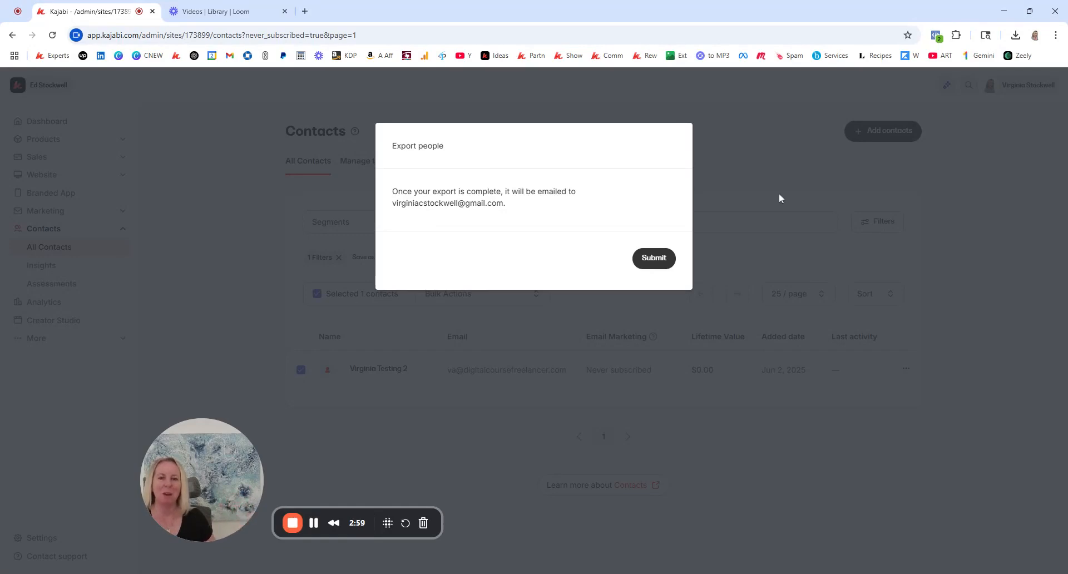
click(654, 258)
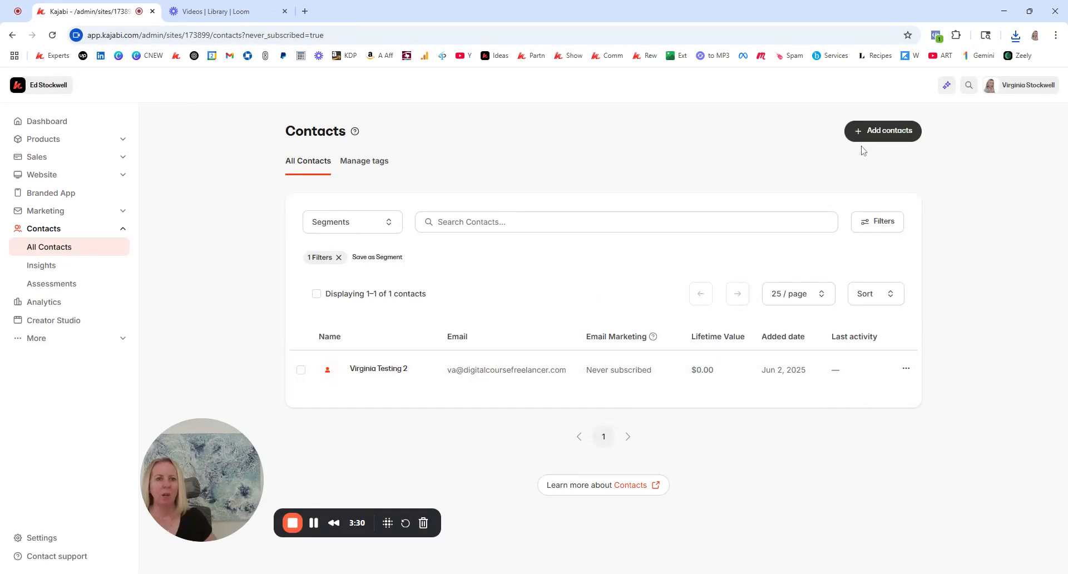
Start a CSV contact import, upload the exported contacts file and continue to the column mapping
click(862, 132)
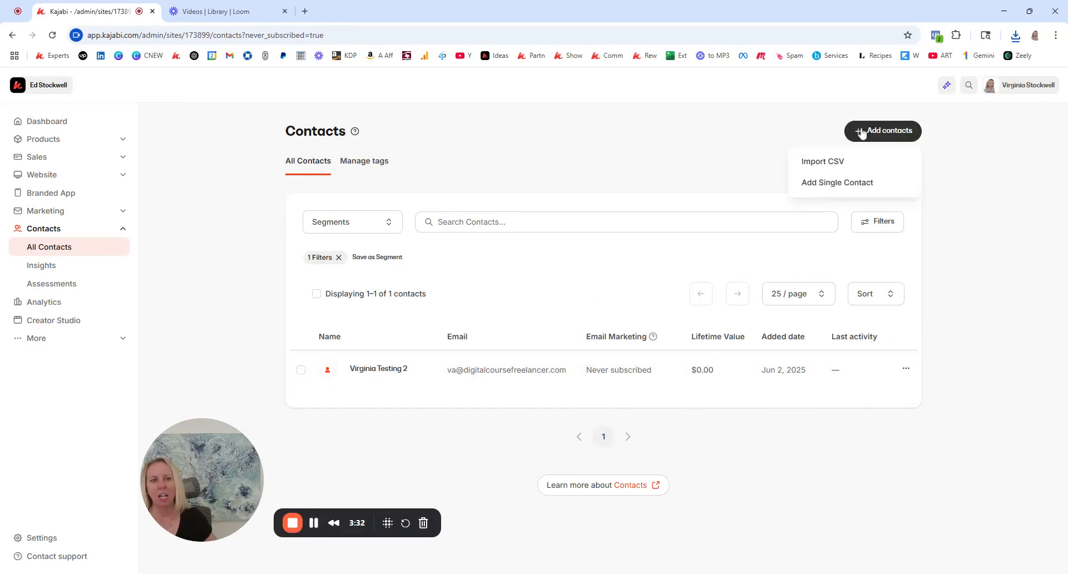
click(836, 170)
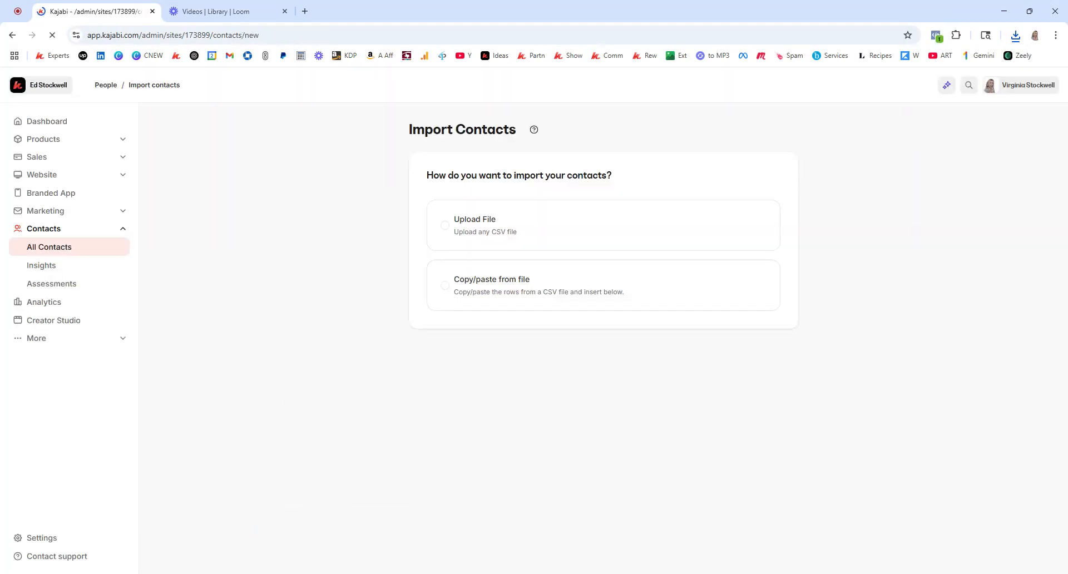
click(515, 240)
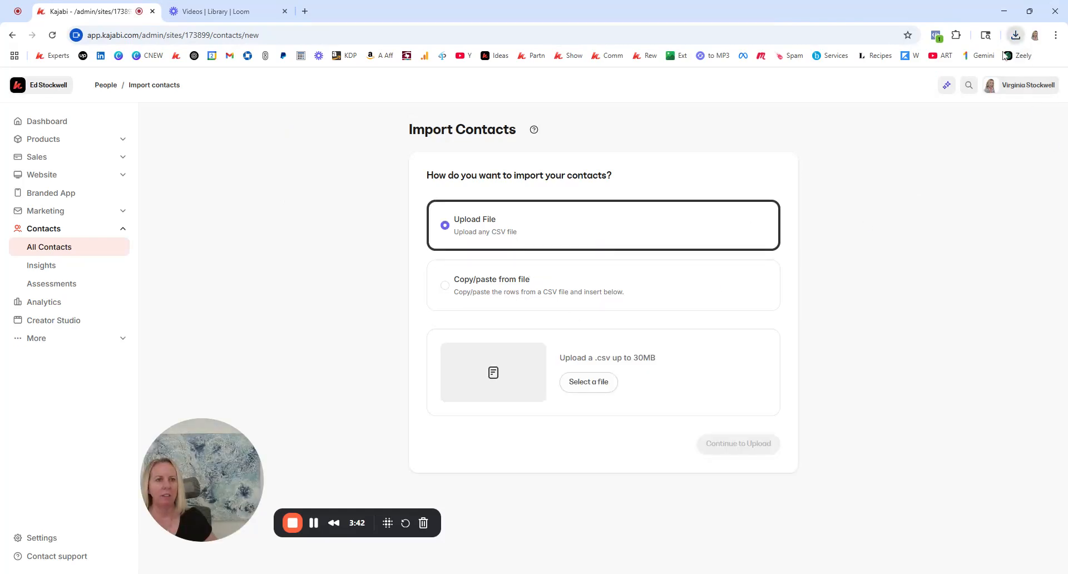
drag(1006, 55, 619, 372)
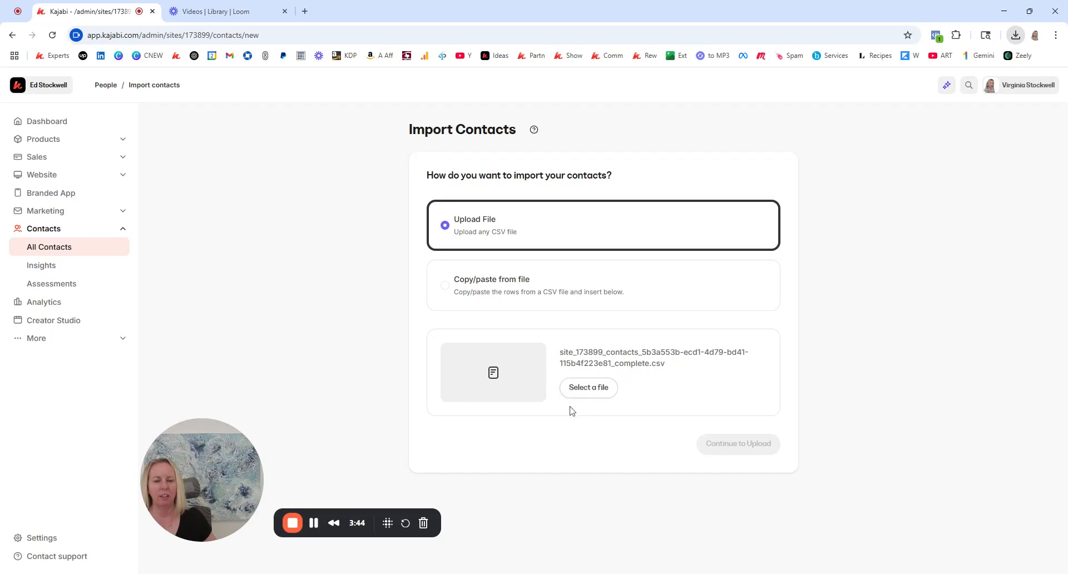
click(746, 446)
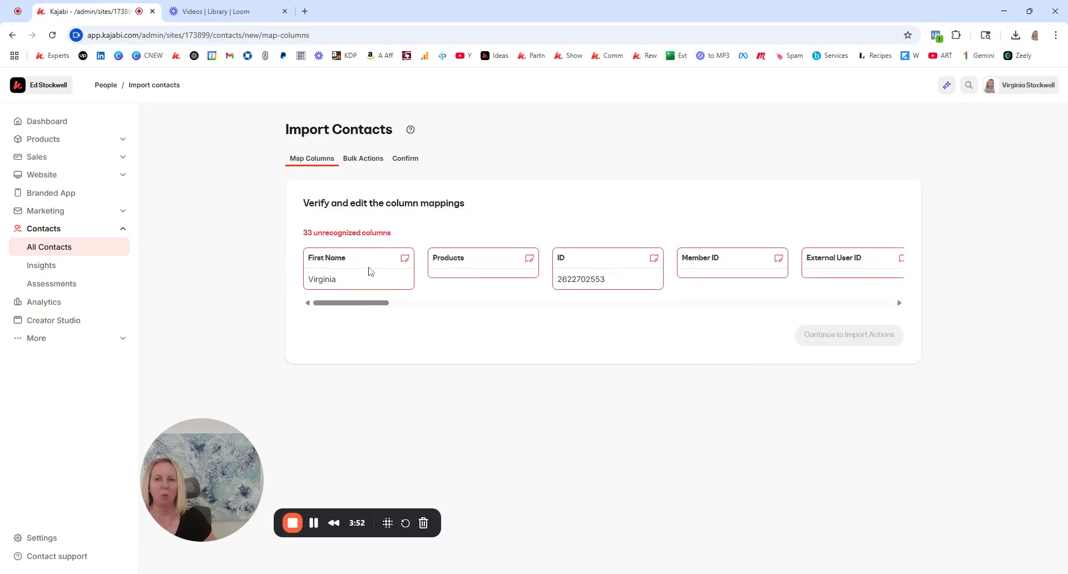
Set the unrecognized Products and First Name columns to be skipped in the import mapping
click(529, 258)
click(634, 210)
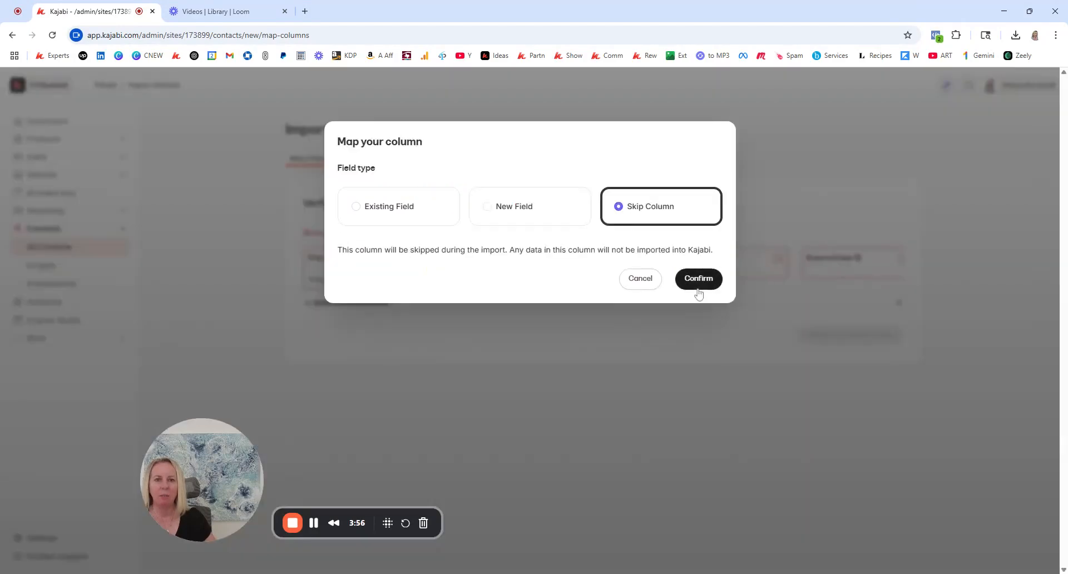
click(699, 289)
drag(375, 304, 854, 318)
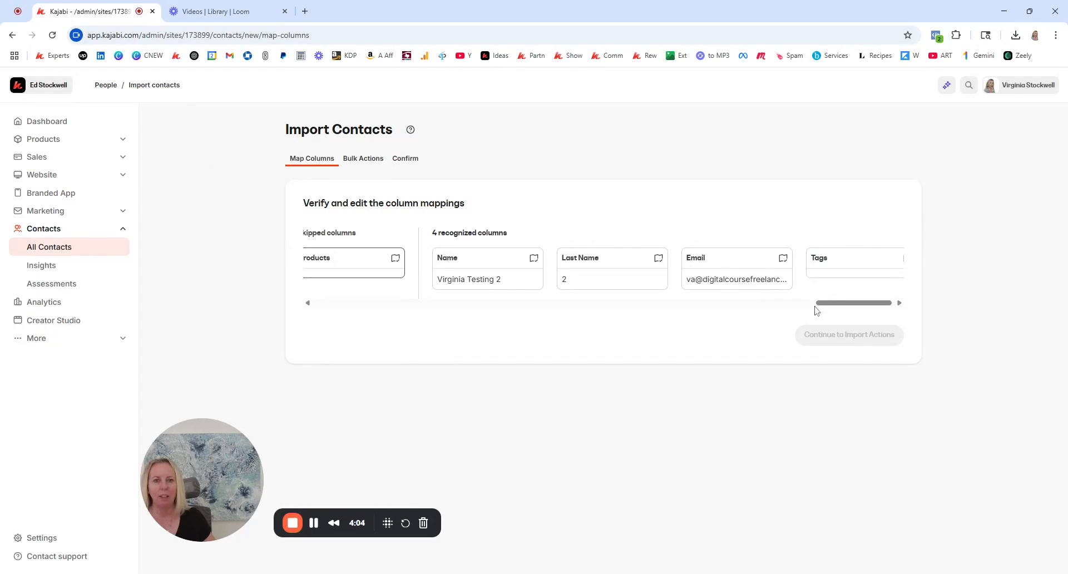
drag(839, 306, 323, 311)
click(403, 257)
click(632, 206)
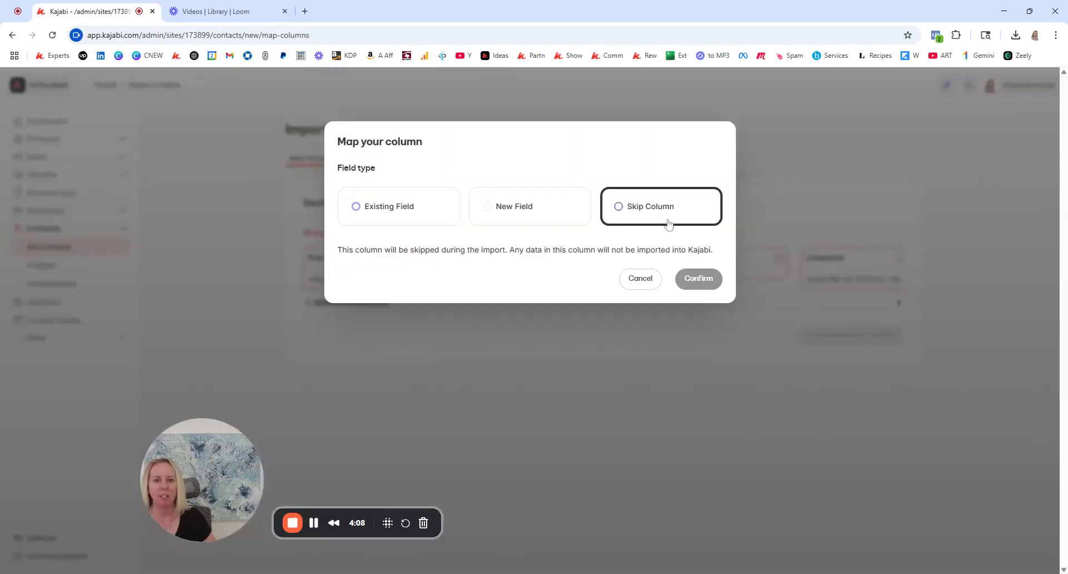
click(702, 288)
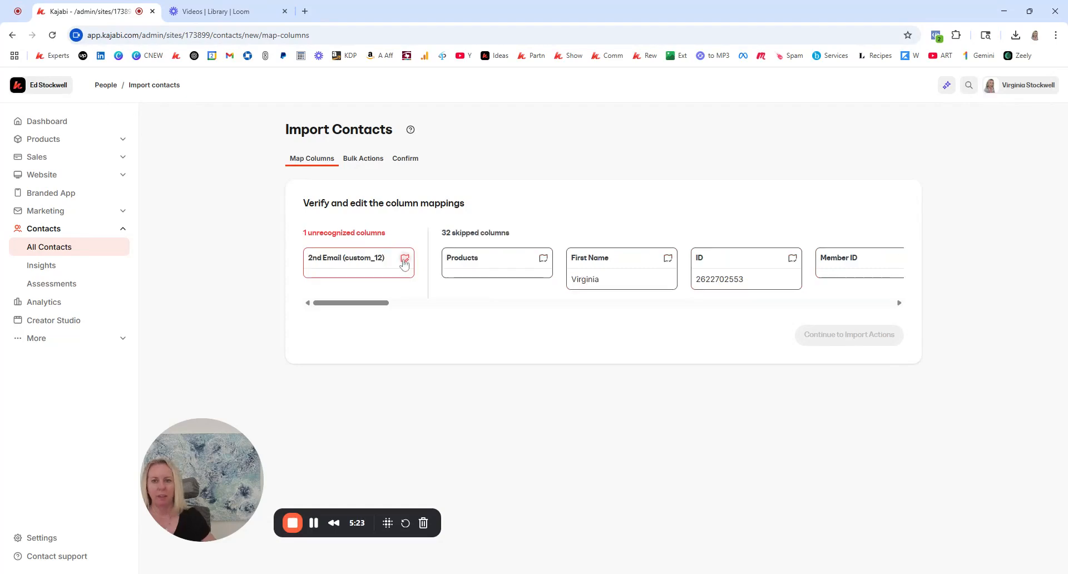
Skip the 2nd Email (custom_12) column and continue to the import actions
click(405, 259)
click(660, 222)
click(702, 279)
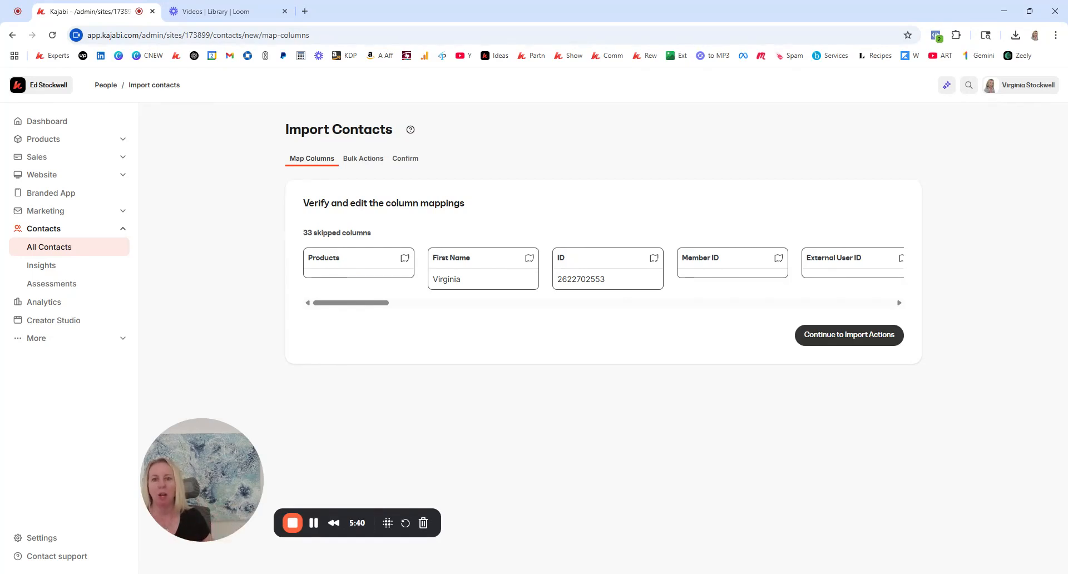
click(855, 338)
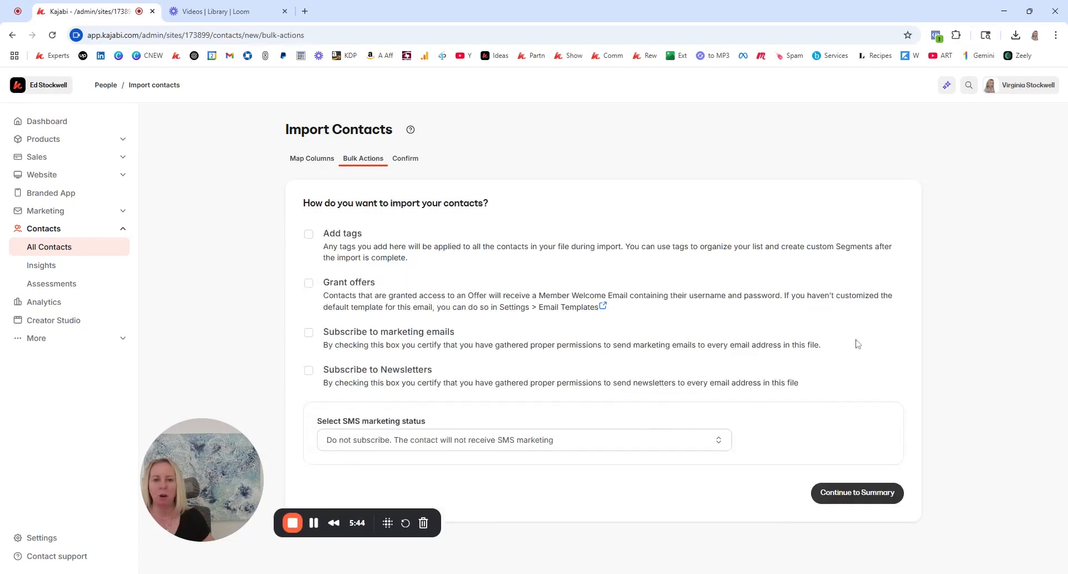
Subscribe the imported contacts to marketing emails without adding tags, and confirm the import
click(309, 335)
click(121, 139)
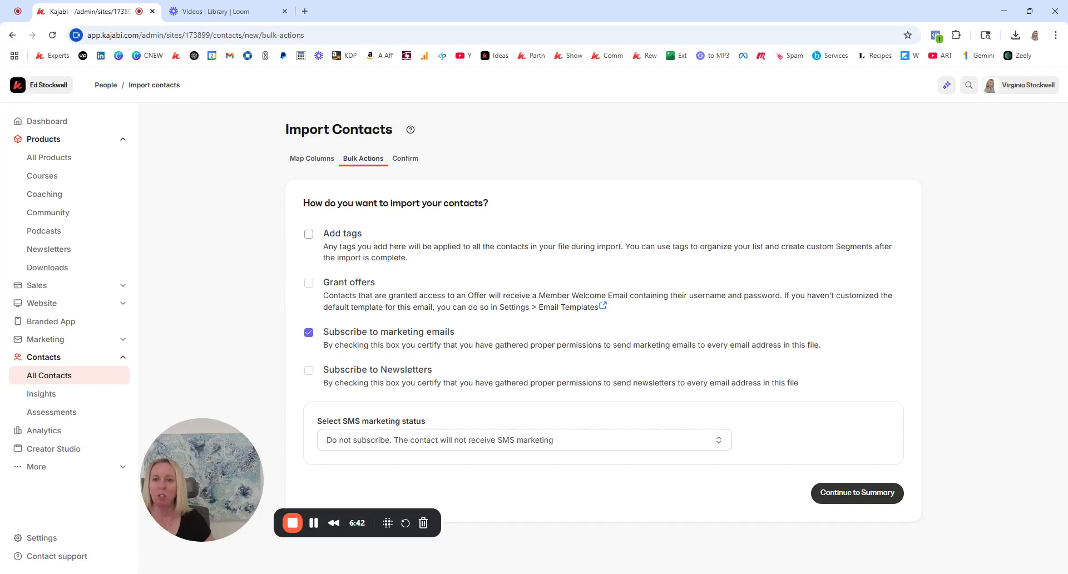
click(309, 234)
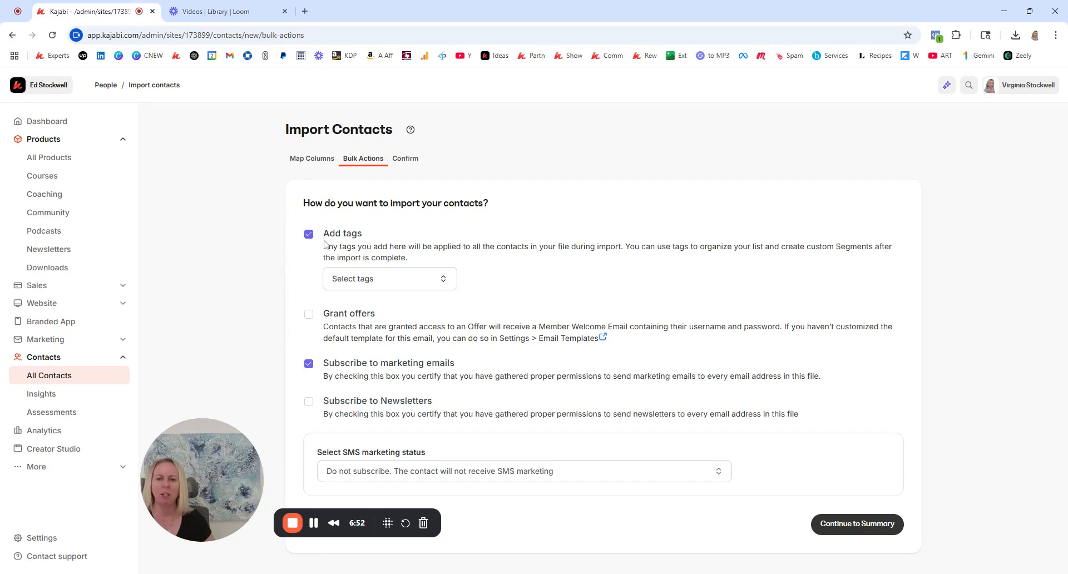
click(309, 234)
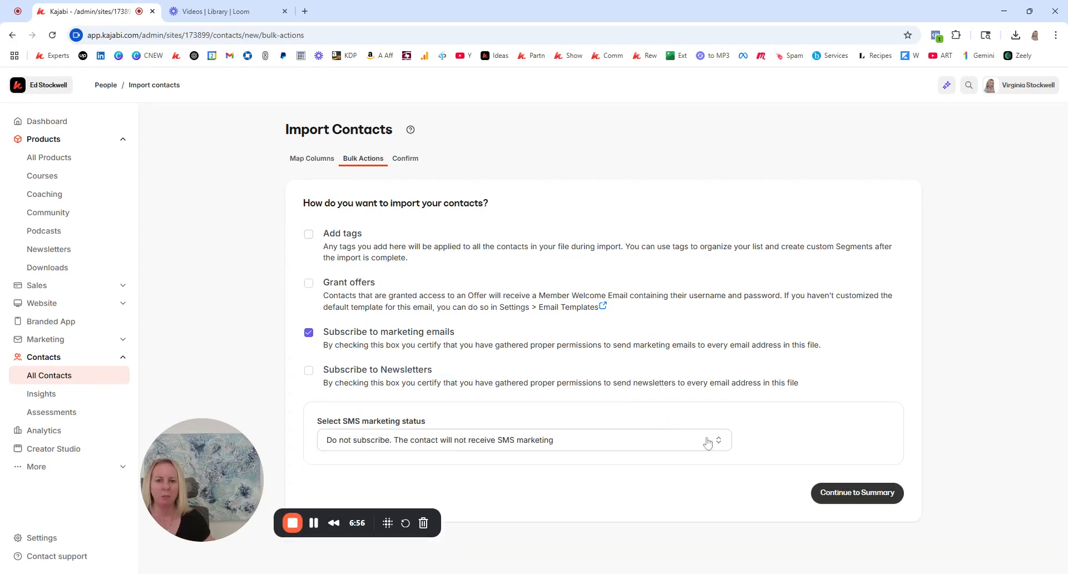
click(879, 500)
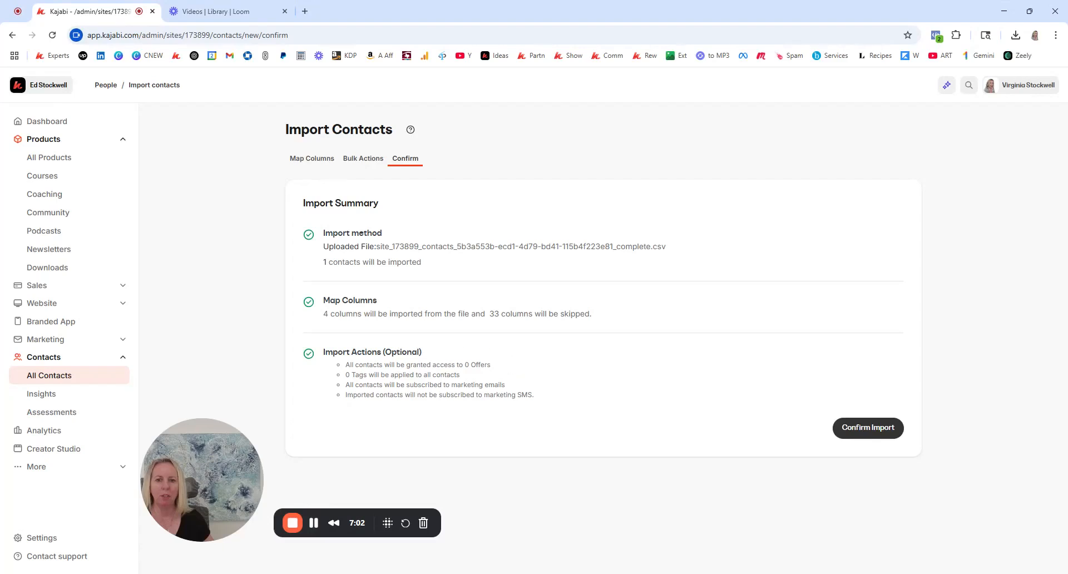
click(885, 430)
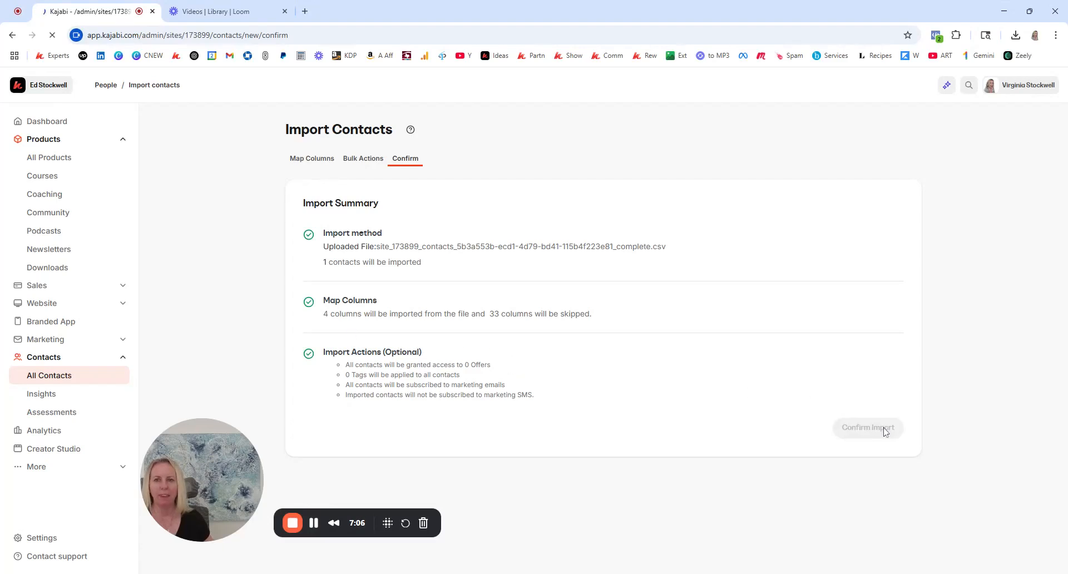